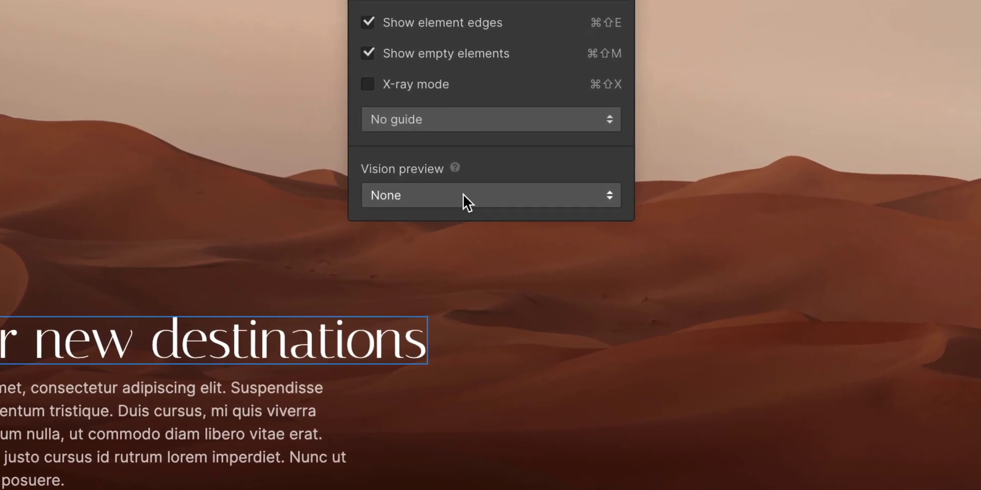
# List the Vision preview options, then compare the Circles test plates with their greyscale versions.
pyautogui.click(463, 195)
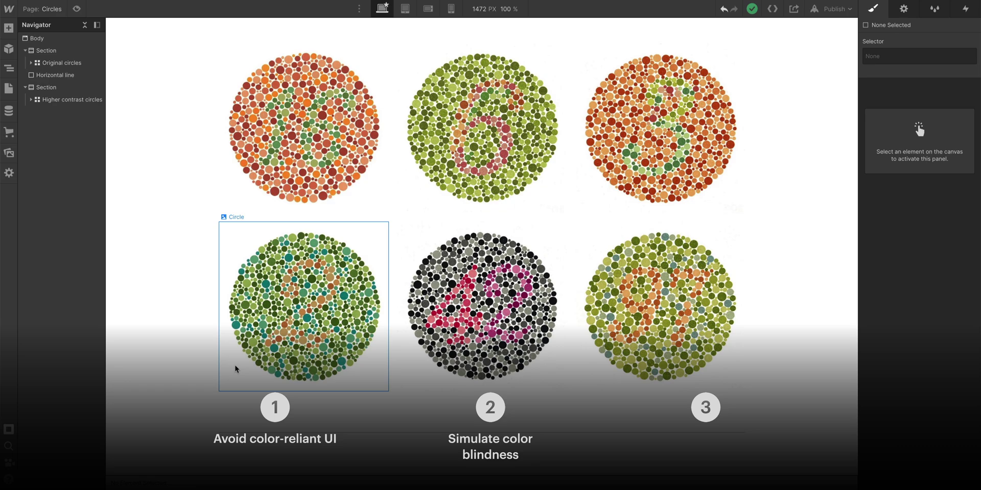
pyautogui.scroll(-7, 235, 369)
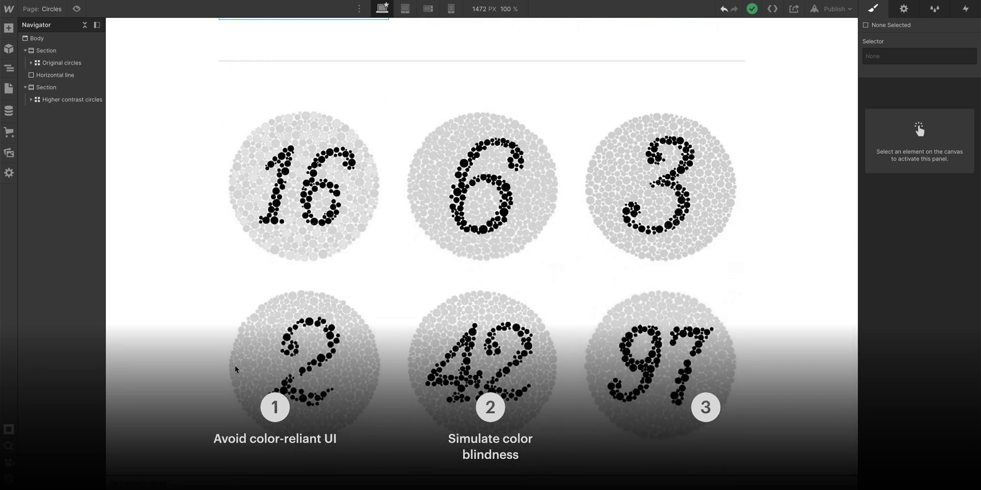
pyautogui.scroll(7, 235, 369)
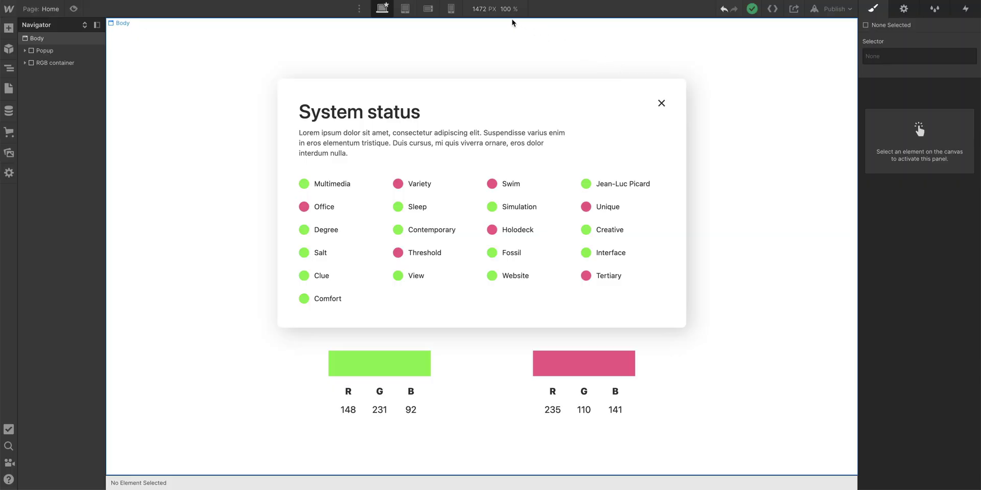
# Preview the System status popup as Green blind, then Red blind, and close canvas settings.
pyautogui.click(503, 14)
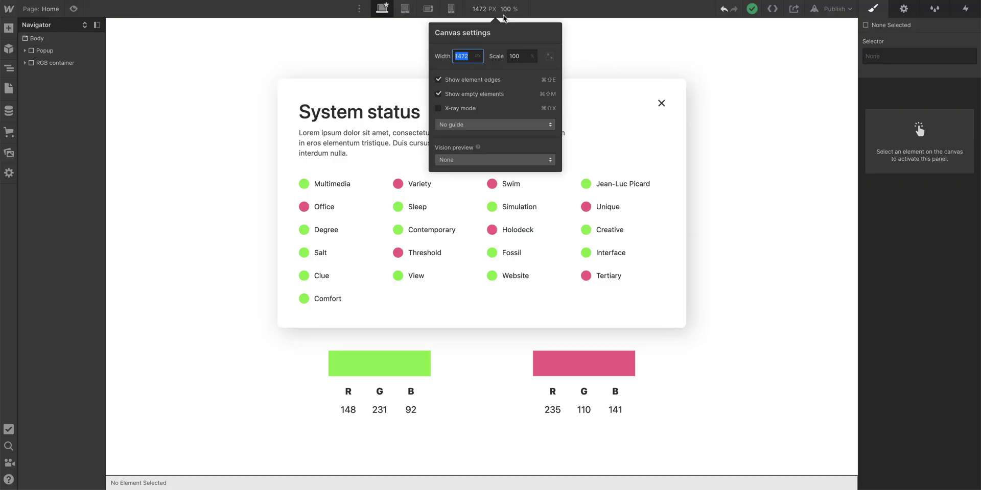
pyautogui.click(458, 160)
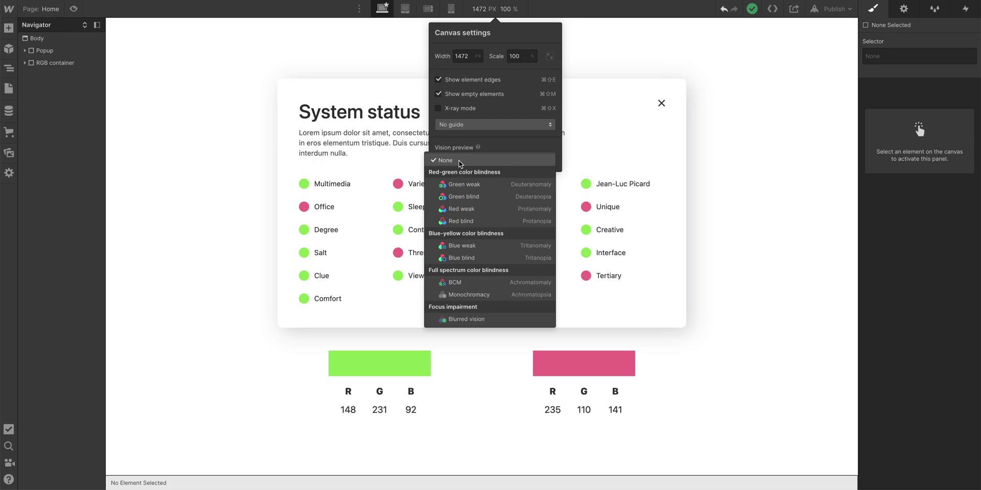
pyautogui.click(483, 198)
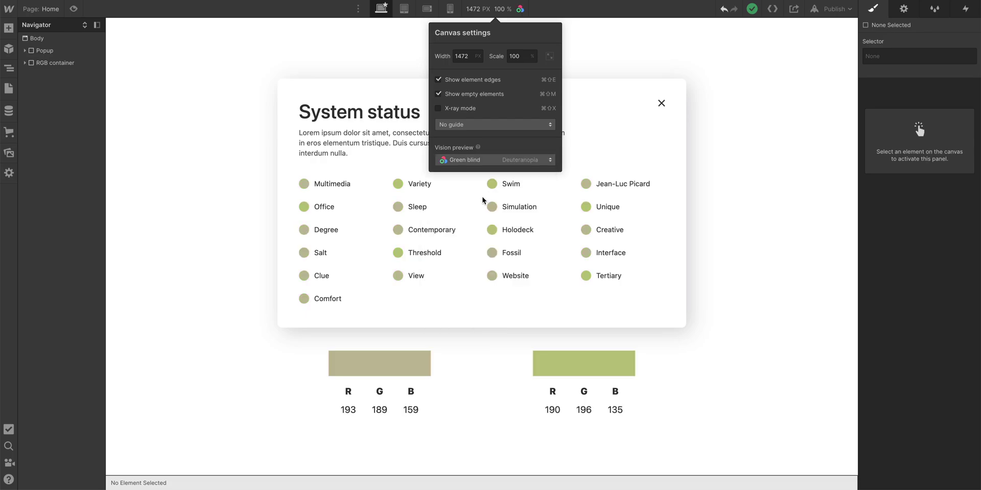
pyautogui.click(486, 161)
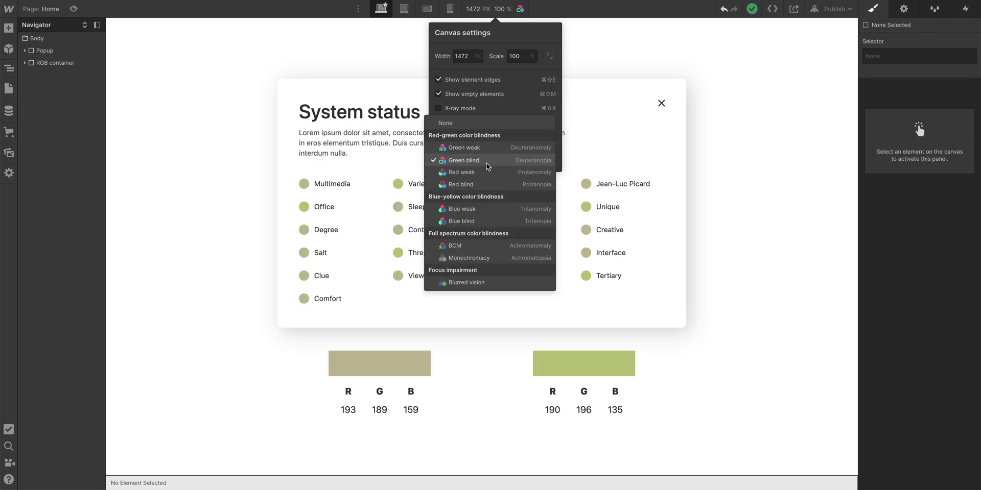
pyautogui.click(483, 185)
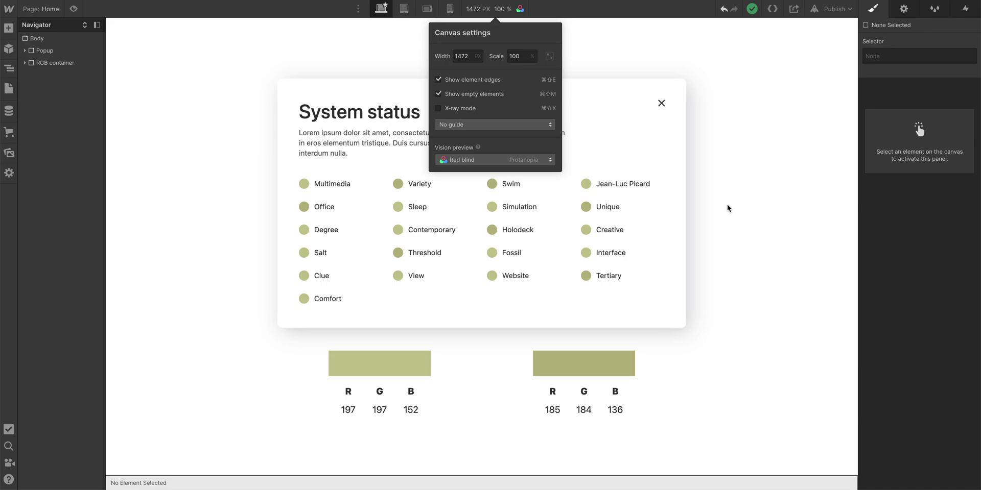
pyautogui.click(891, 219)
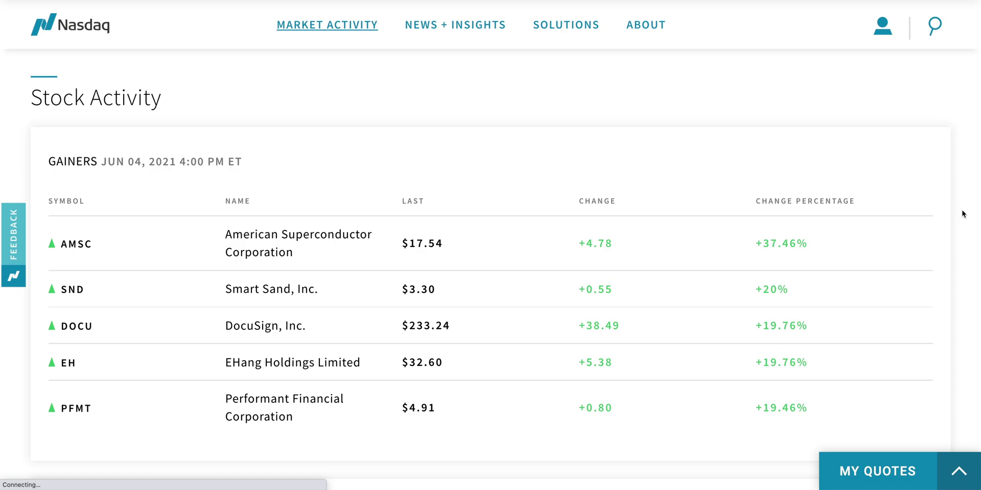
# Scroll the Nasdaq page past Gainers and Decliners to the Most Active by Share Volume table.
pyautogui.scroll(-1, 963, 214)
pyautogui.scroll(-2, 963, 214)
pyautogui.scroll(-4, 963, 214)
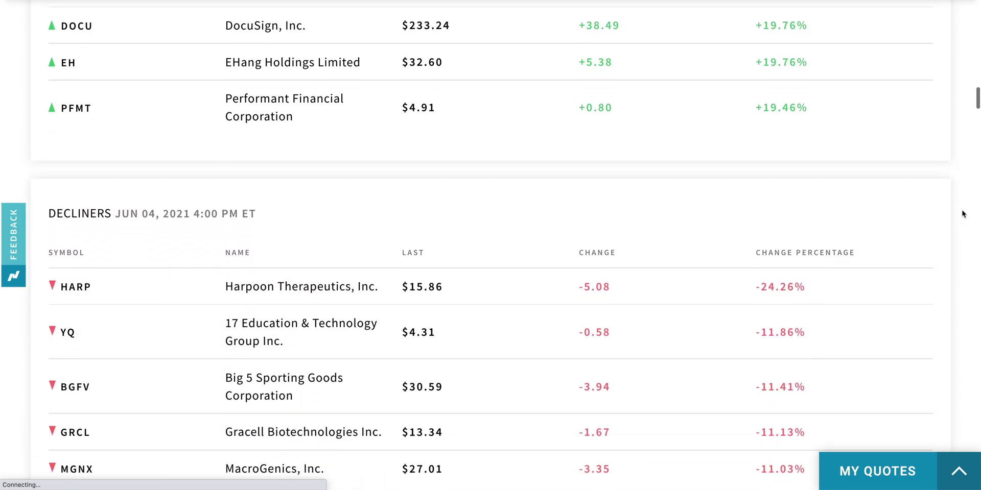
pyautogui.scroll(-1, 962, 214)
pyautogui.scroll(-1, 963, 214)
pyautogui.scroll(-4, 962, 214)
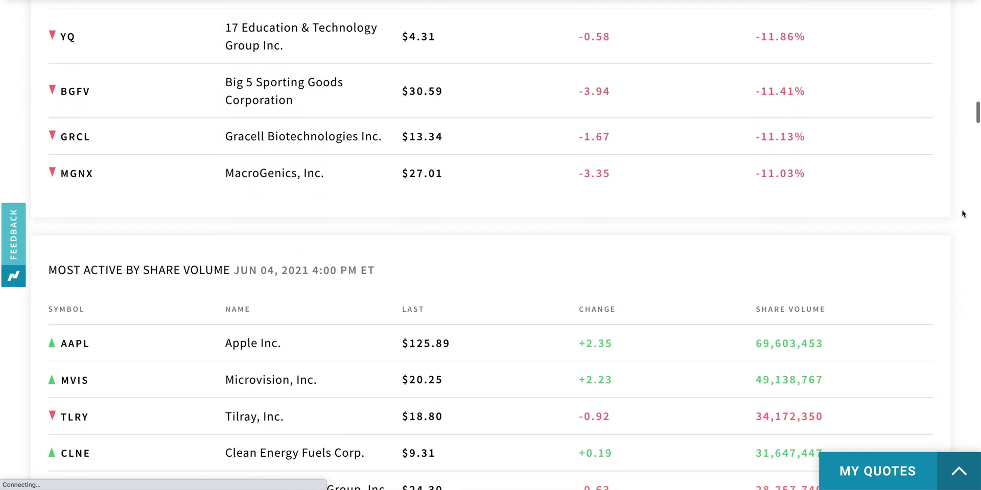
pyautogui.scroll(-4, 962, 214)
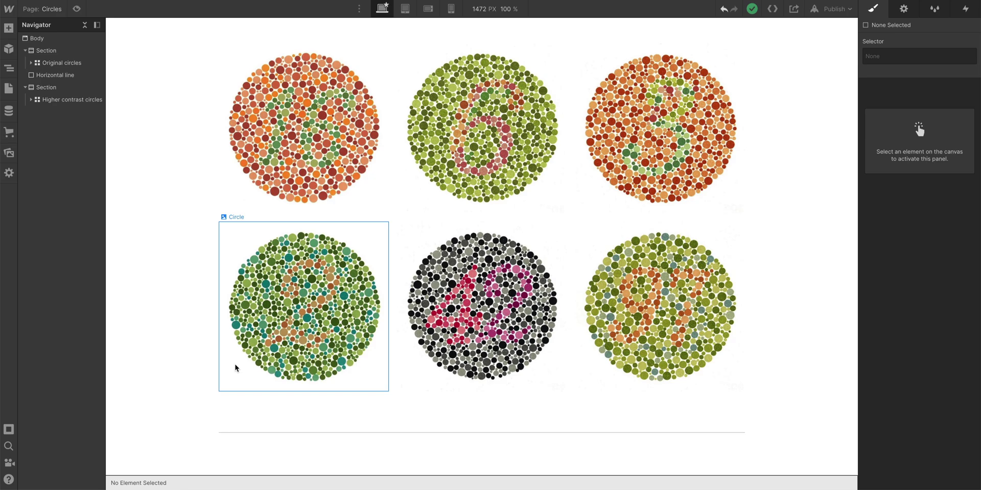
pyautogui.scroll(-1, 235, 369)
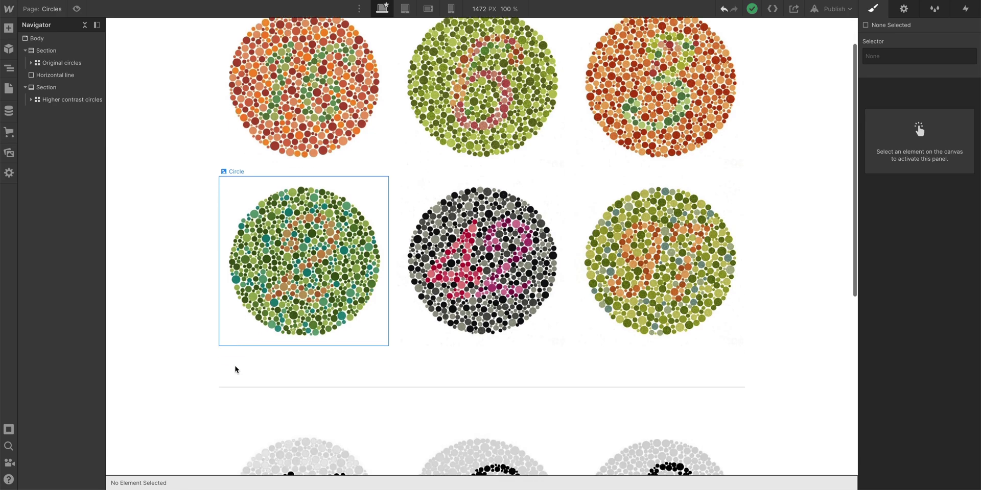
pyautogui.scroll(-4, 235, 369)
pyautogui.scroll(-2, 235, 369)
pyautogui.scroll(-1, 235, 369)
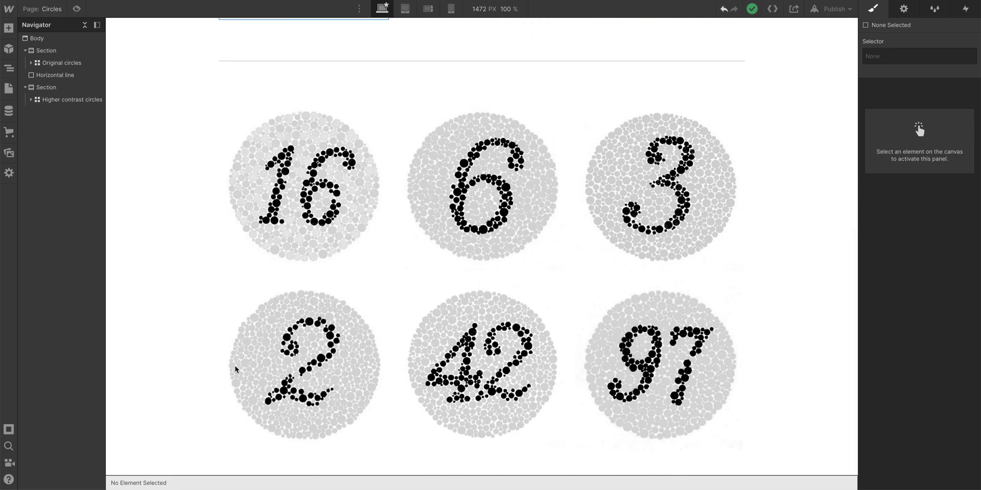
pyautogui.scroll(1, 235, 369)
pyautogui.scroll(3, 235, 369)
pyautogui.scroll(4, 235, 368)
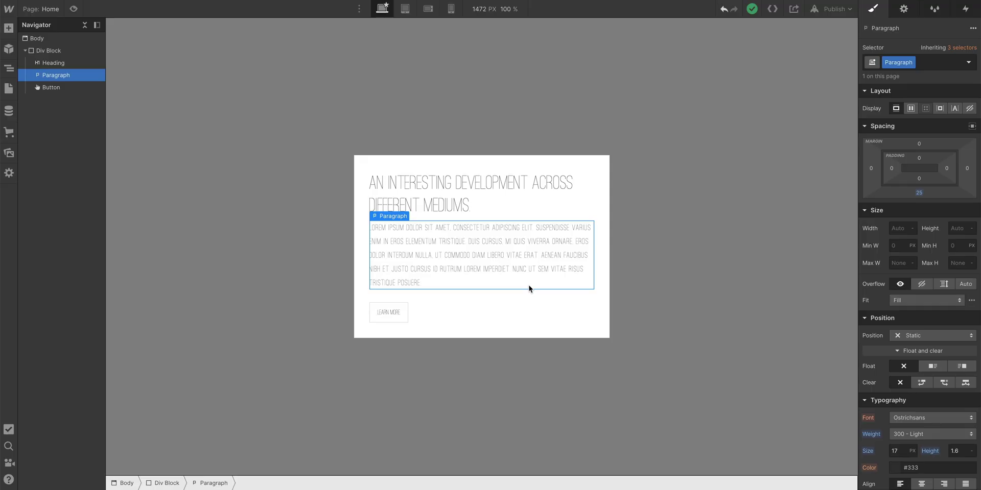
# Set Vision preview to Blurred vision on the thin all-caps text card.
pyautogui.click(505, 11)
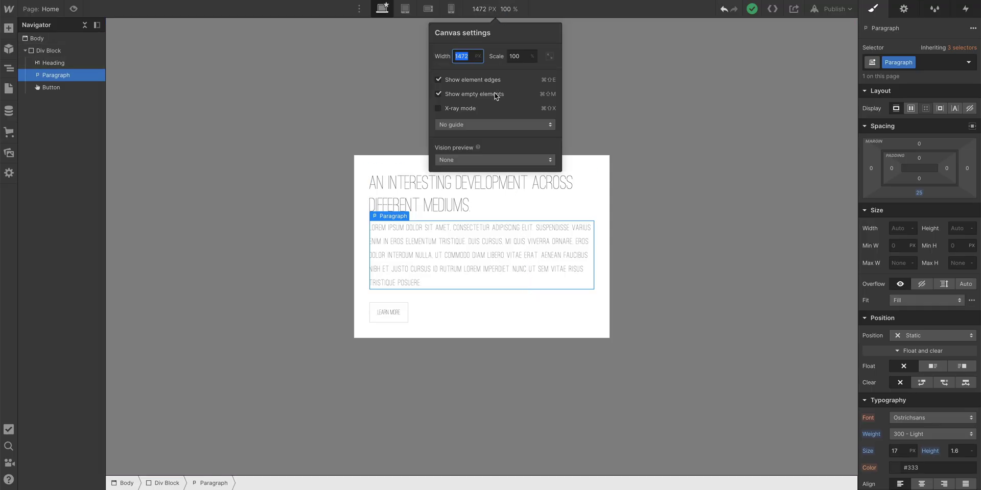
pyautogui.click(483, 160)
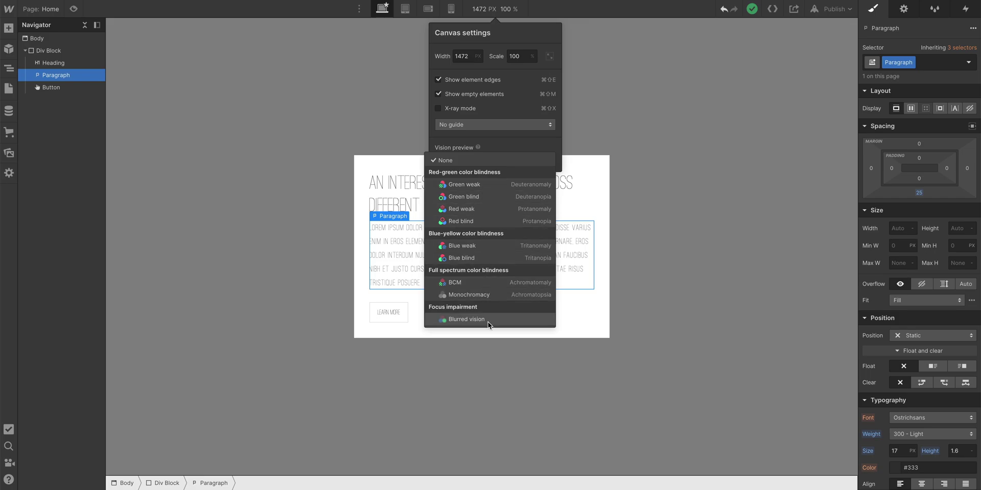
pyautogui.click(488, 322)
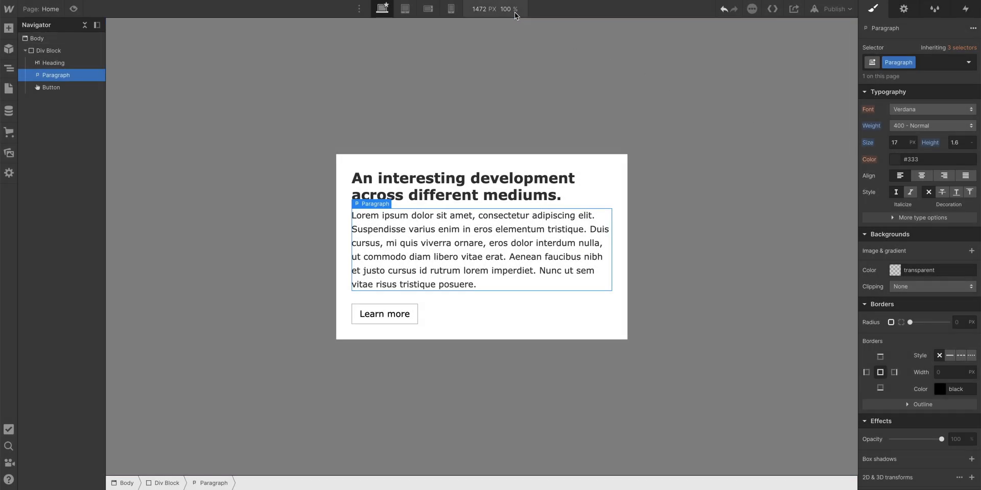
# Apply Blurred vision to the normal-weight heading, paragraph and button card, then close settings.
pyautogui.click(513, 14)
pyautogui.click(491, 159)
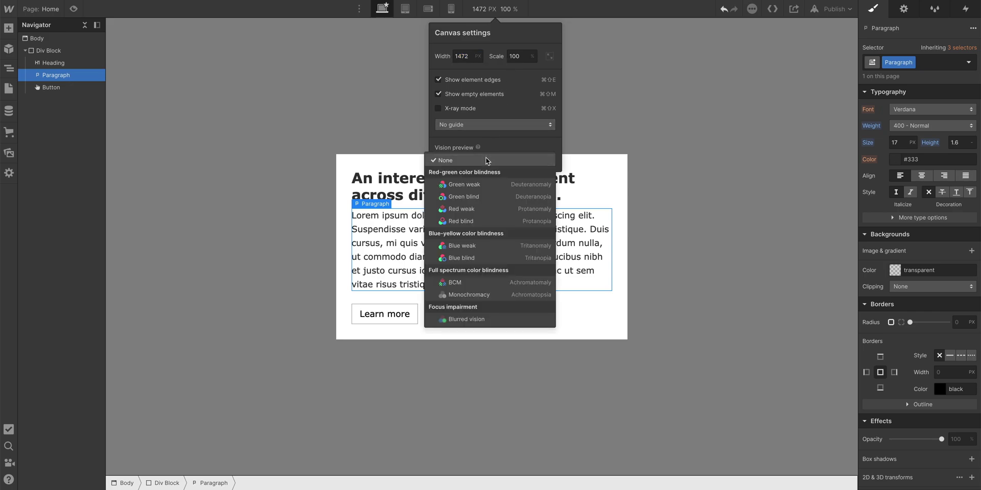
pyautogui.click(494, 320)
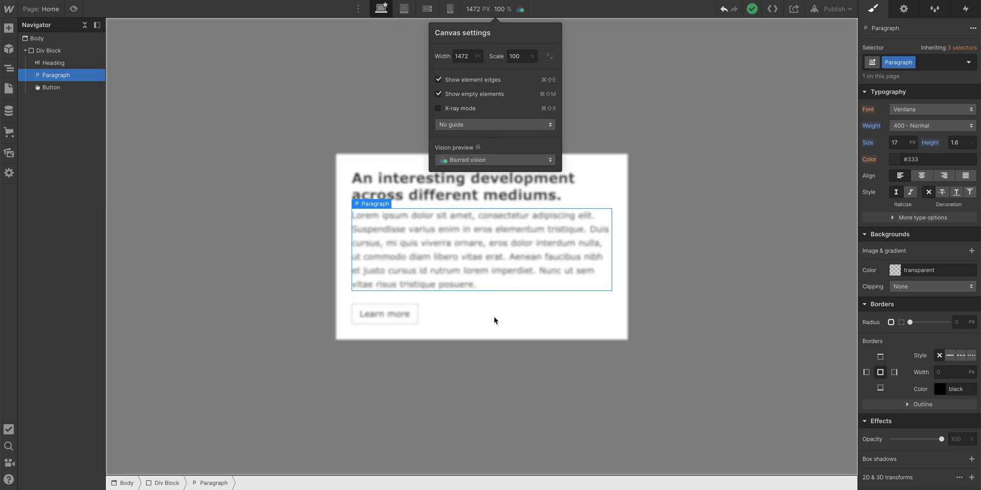
pyautogui.click(530, 287)
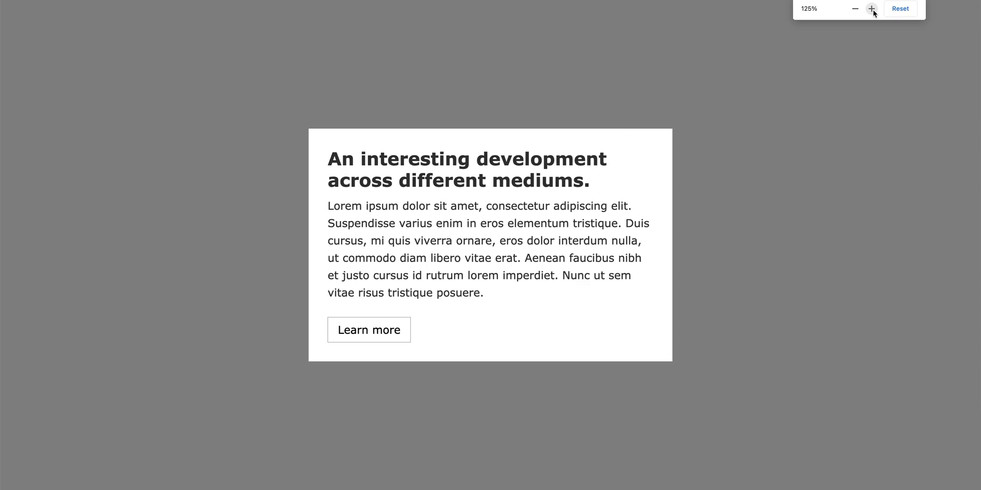
# Zoom in twice and enter 1.9vw as the heading's font size.
pyautogui.click(873, 13)
pyautogui.click(873, 13)
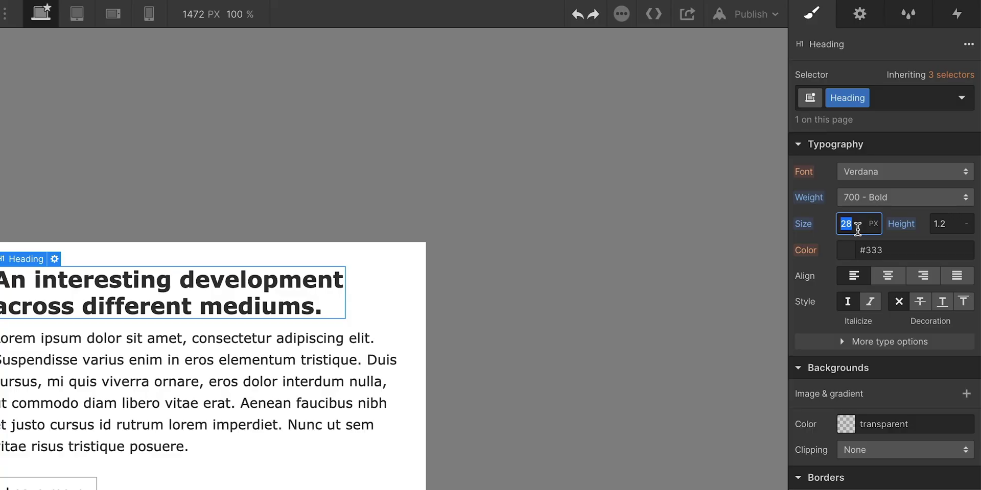
pyautogui.write('1.9')
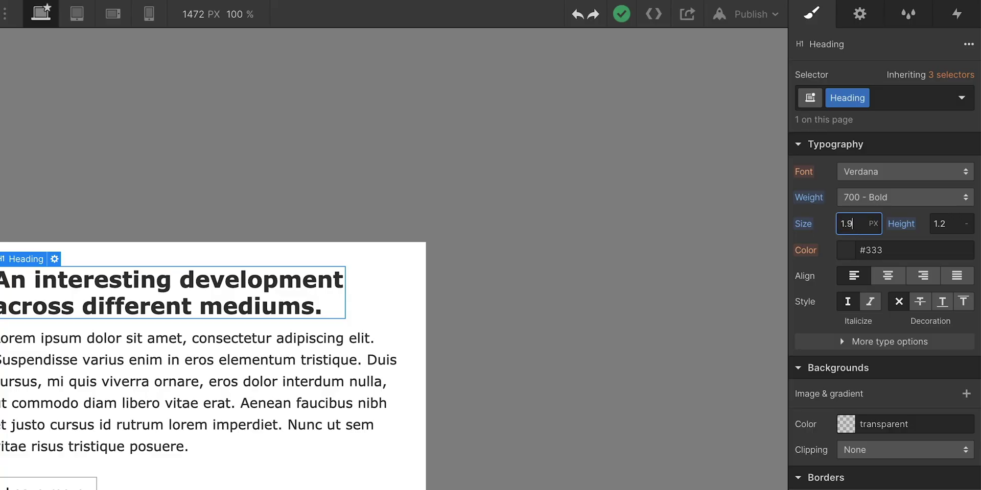
pyautogui.write('vw')
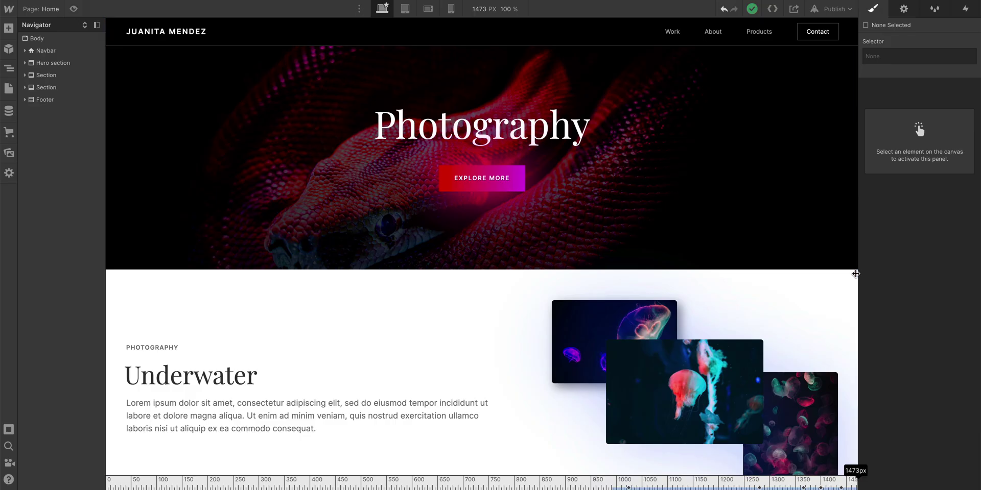
# Narrow the canvas to see the heading rescale, then zoom the NYT Best Sellers page to 175%.
pyautogui.moveTo(854, 274)
pyautogui.mouseDown()
pyautogui.moveTo(734, 276)
pyautogui.moveTo(837, 266)
pyautogui.mouseUp()
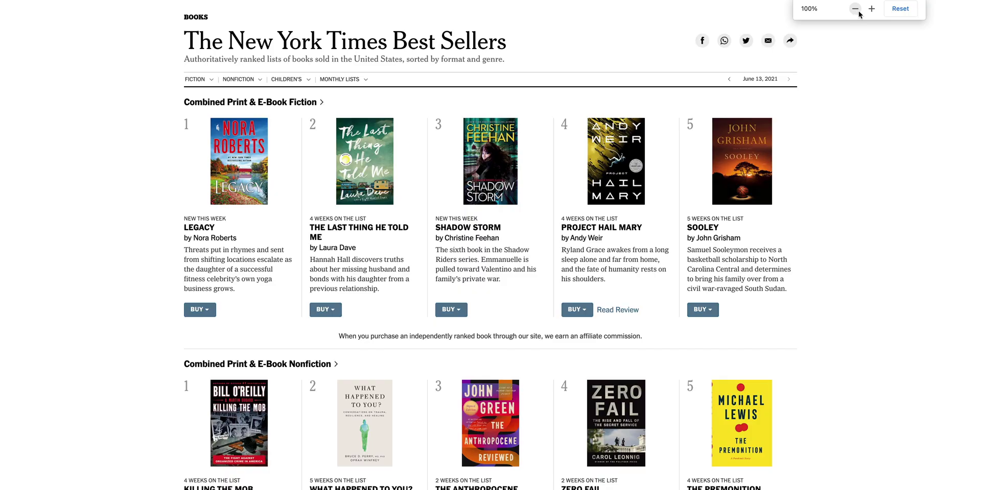
pyautogui.click(871, 10)
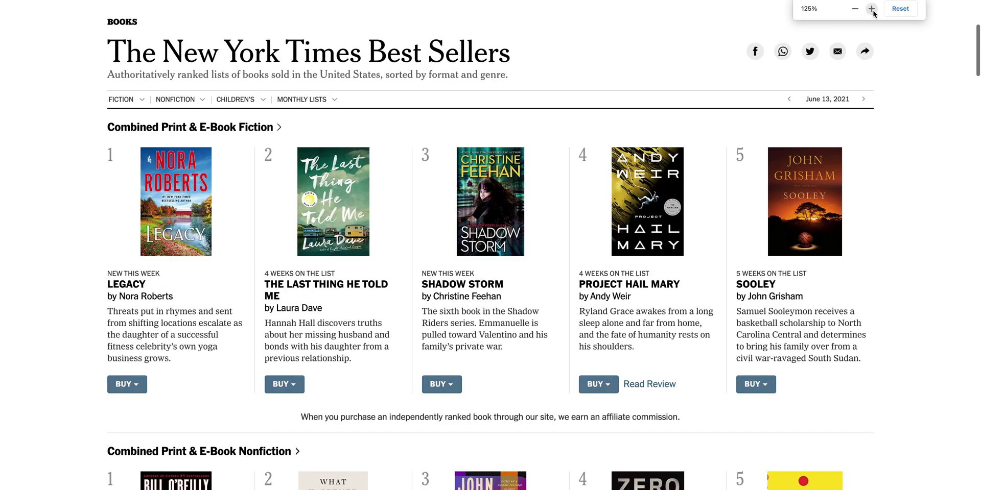
pyautogui.click(872, 9)
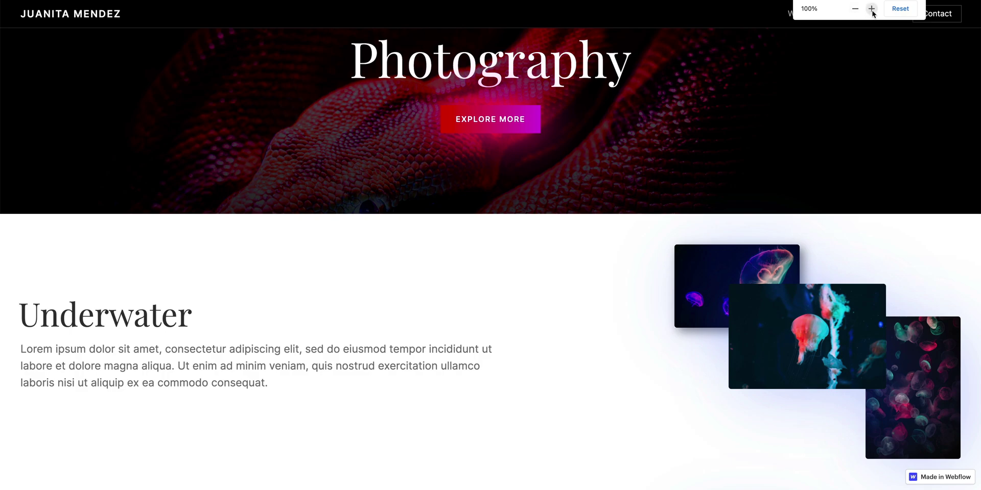
# Zoom the Photography portfolio page from 100% up to 175%.
pyautogui.click(873, 11)
pyautogui.click(871, 9)
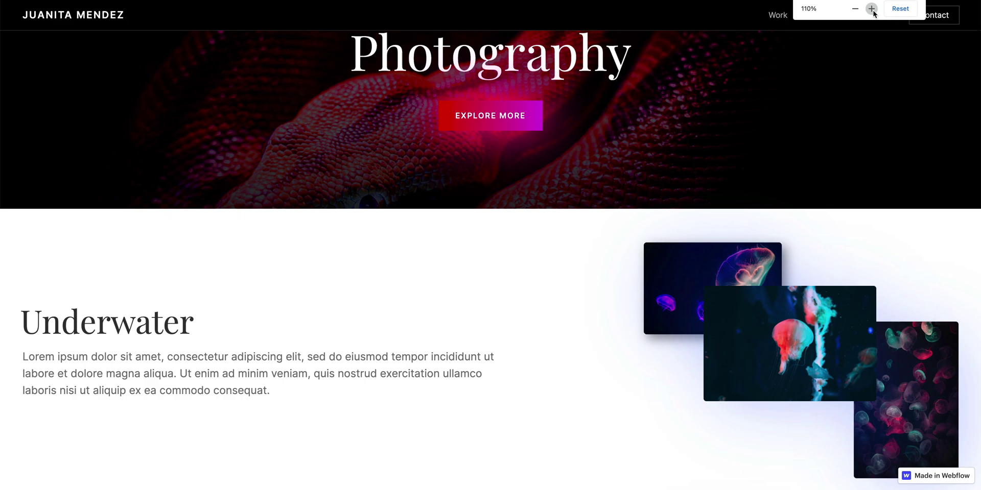
pyautogui.click(872, 9)
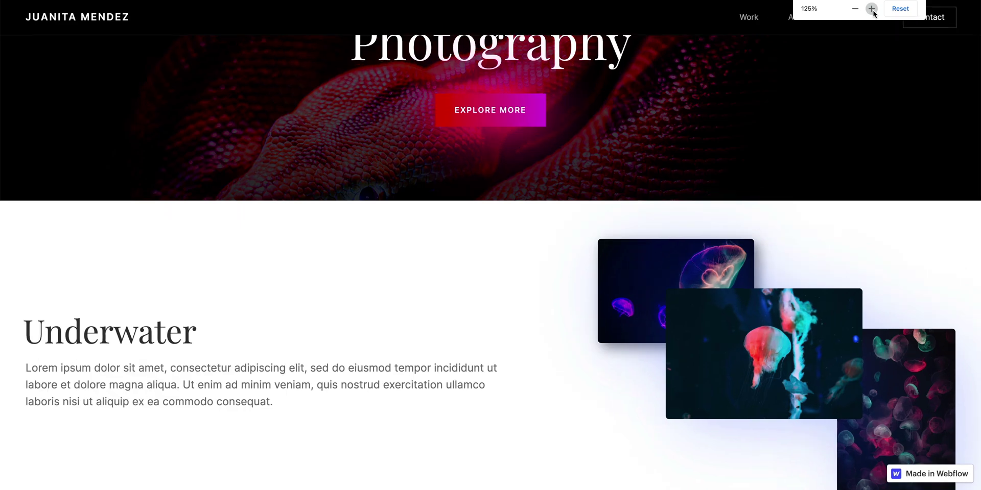
pyautogui.click(872, 9)
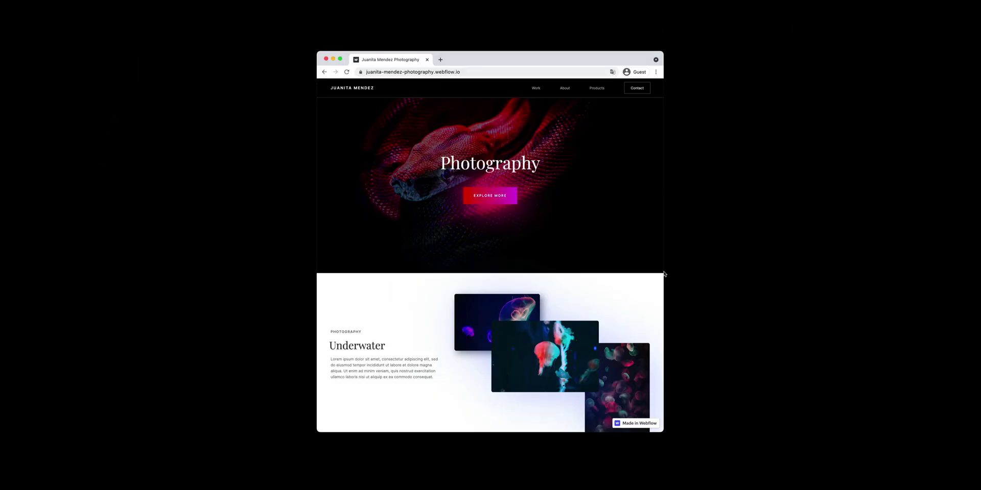
# Widen the browser window, then zoom the portfolio page back up to 175%.
pyautogui.moveTo(664, 274)
pyautogui.mouseDown()
pyautogui.moveTo(844, 269)
pyautogui.moveTo(665, 278)
pyautogui.mouseUp()
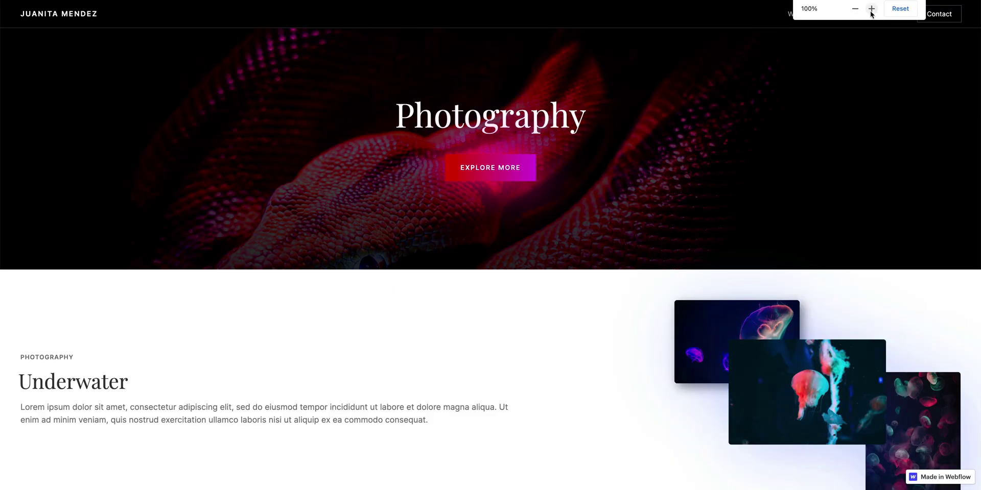
pyautogui.click(873, 13)
pyautogui.click(872, 10)
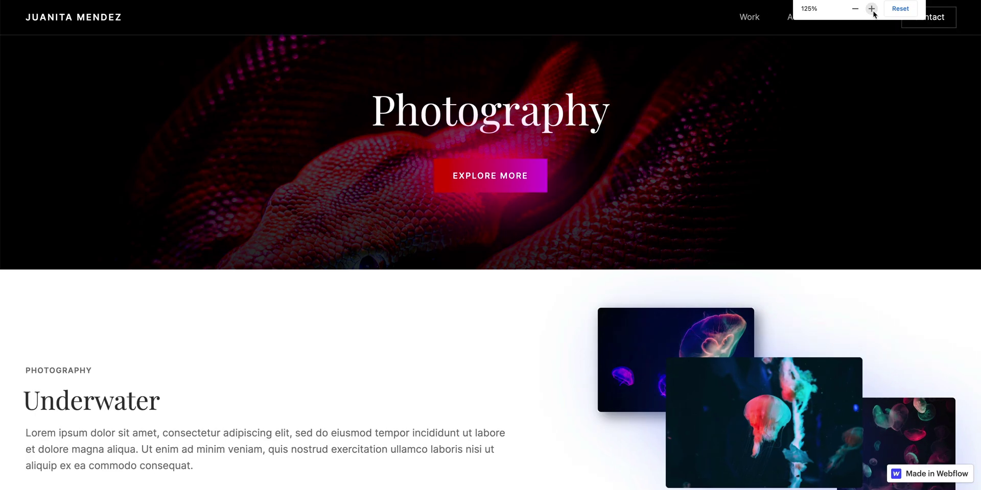
pyautogui.click(872, 9)
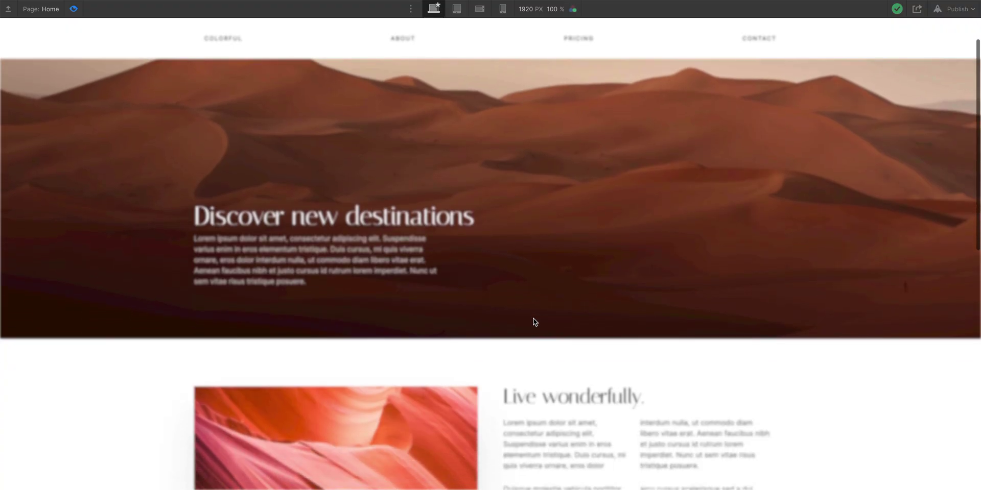
# Scroll down the Webflow University 101 crash course overview page.
pyautogui.scroll(-2, 535, 320)
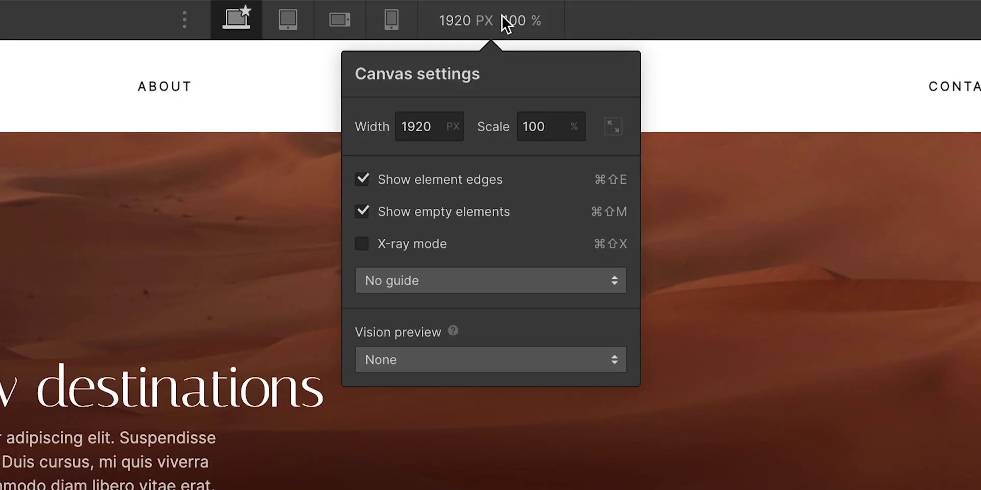
# Preview the status list as Green blind, then the test plates as Red blind.
pyautogui.click(872, 9)
pyautogui.click(871, 8)
pyautogui.click(872, 9)
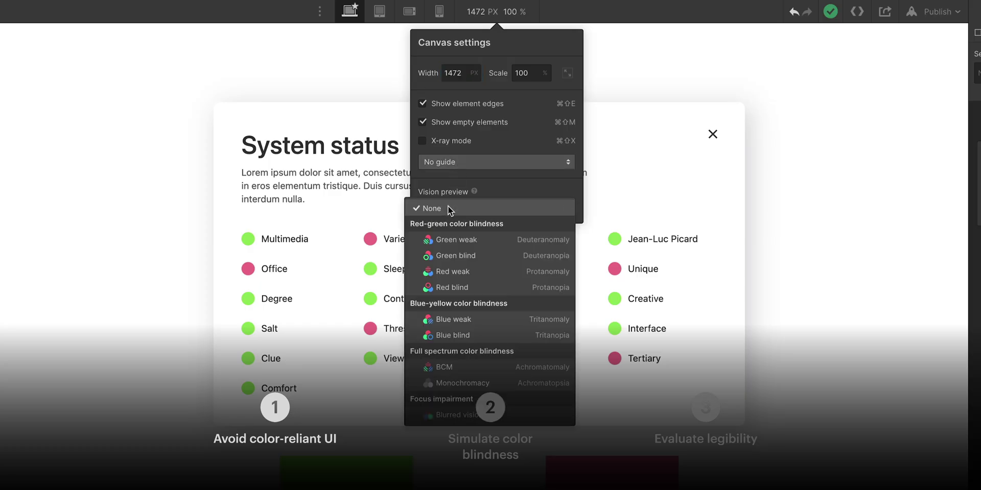
pyautogui.click(478, 256)
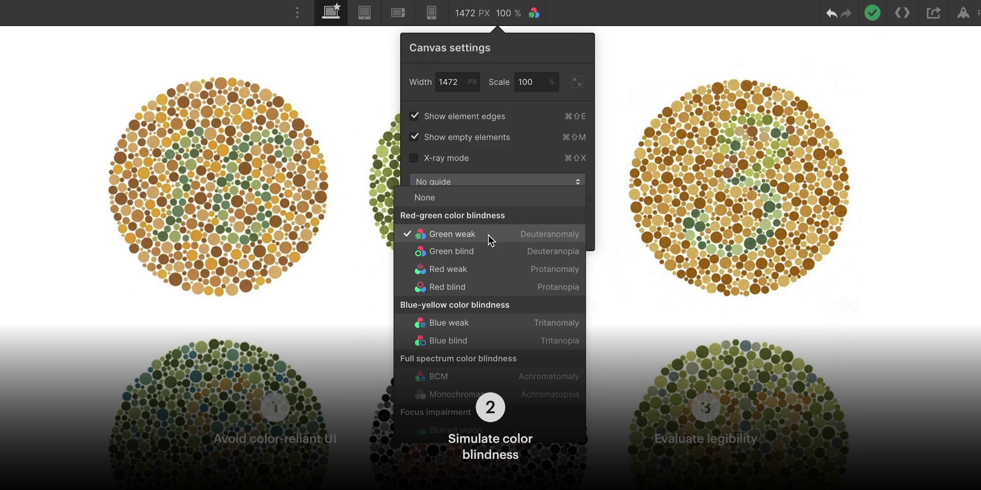
pyautogui.click(473, 281)
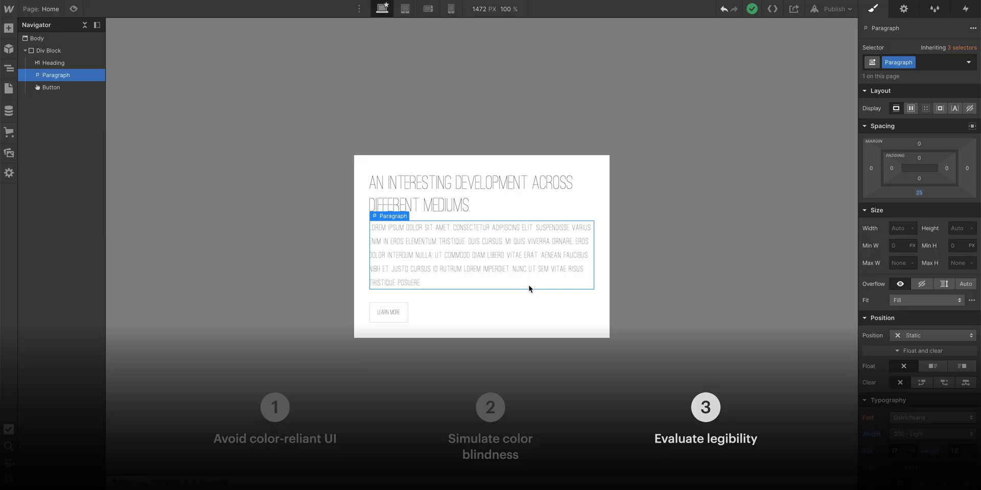